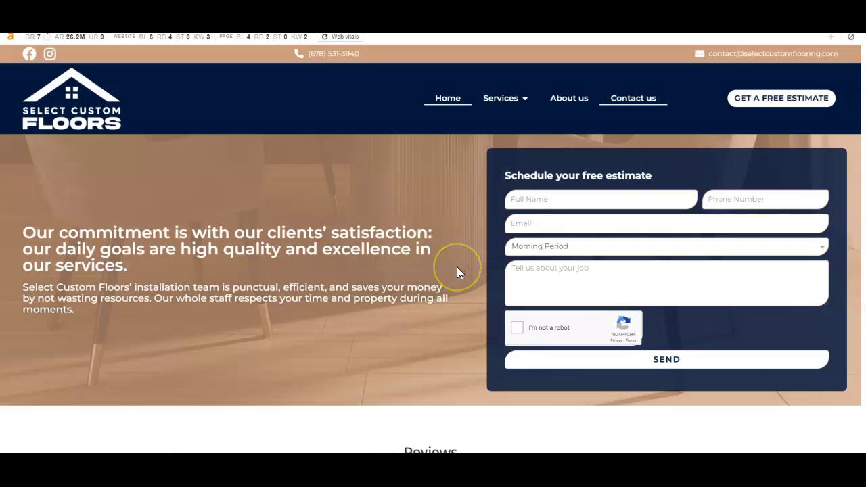
Examine the Select Custom Floors homepage from the estimate form through the service sections to the About us text and map.
scroll(457, 267, down, 2)
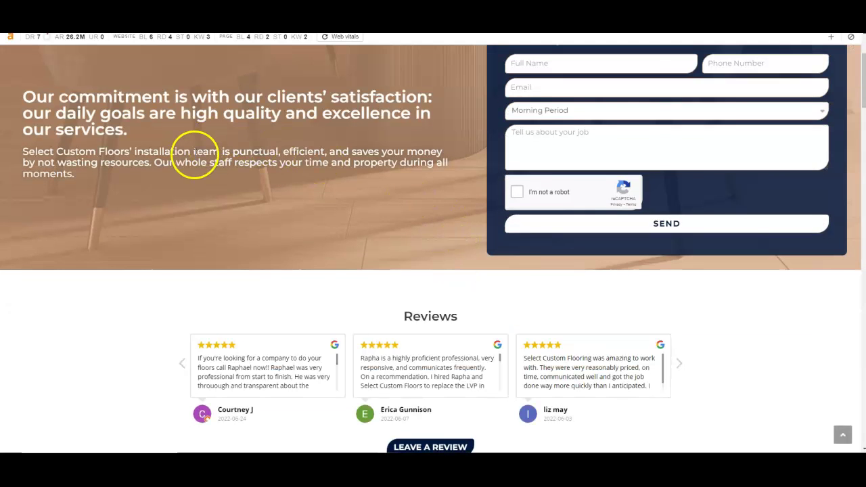
scroll(135, 248, down, 7)
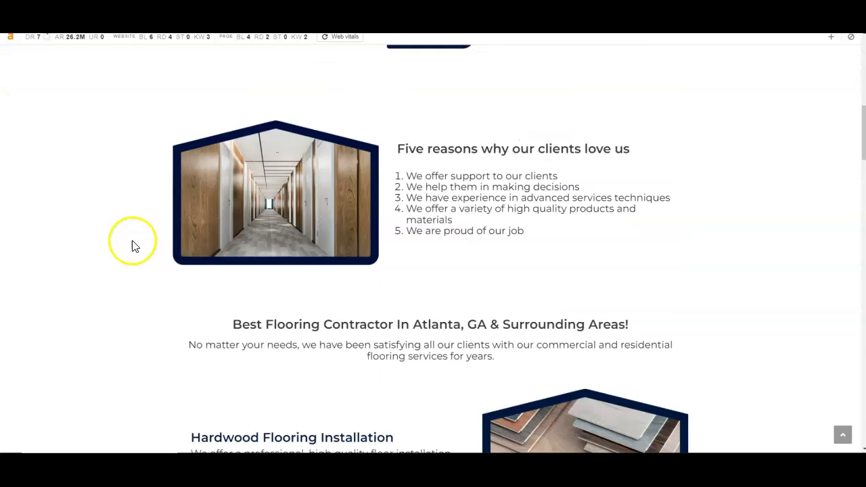
scroll(132, 245, down, 12)
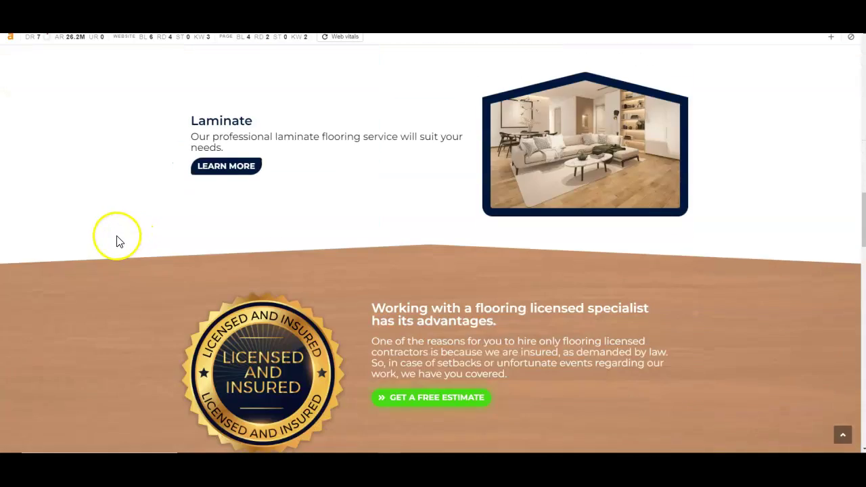
scroll(115, 237, down, 6)
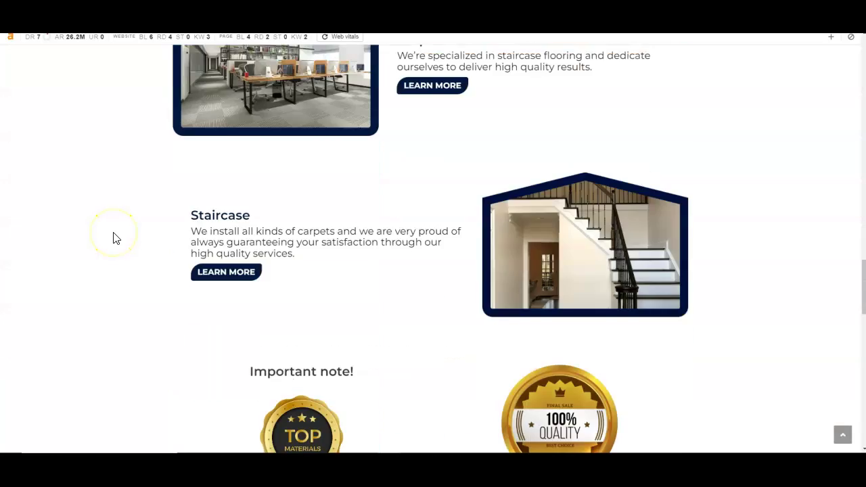
scroll(115, 238, down, 11)
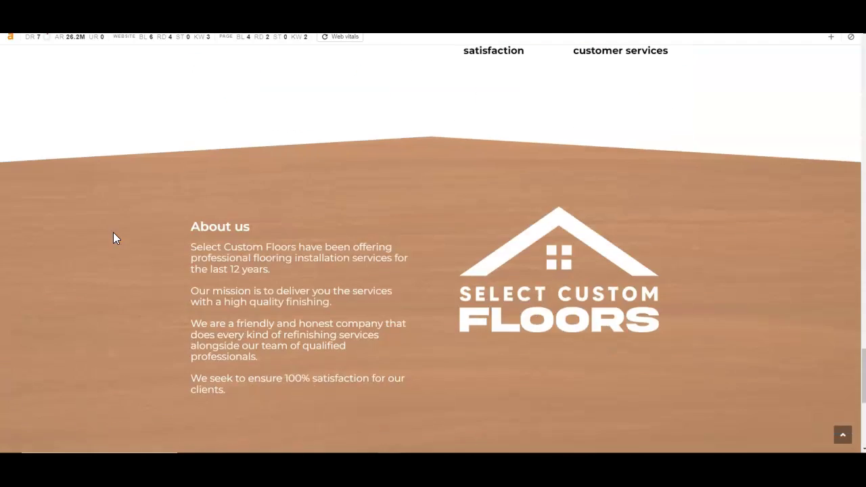
scroll(114, 237, down, 1)
scroll(114, 235, up, 4)
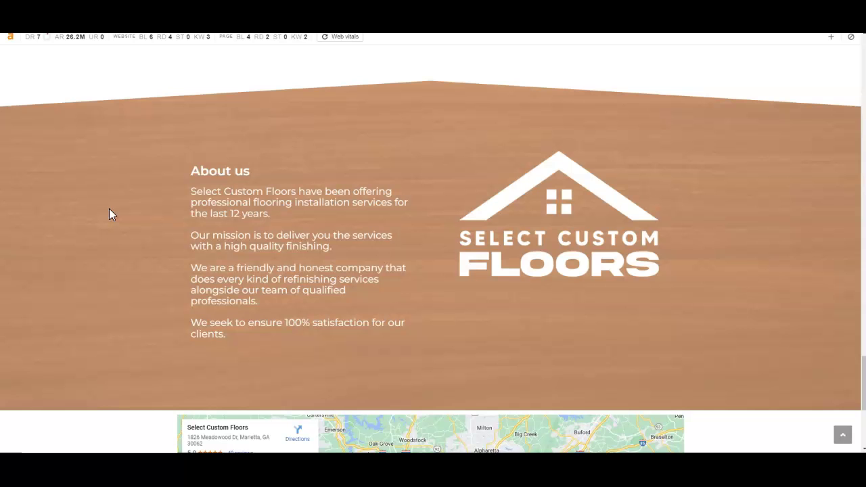
scroll(106, 209, down, 4)
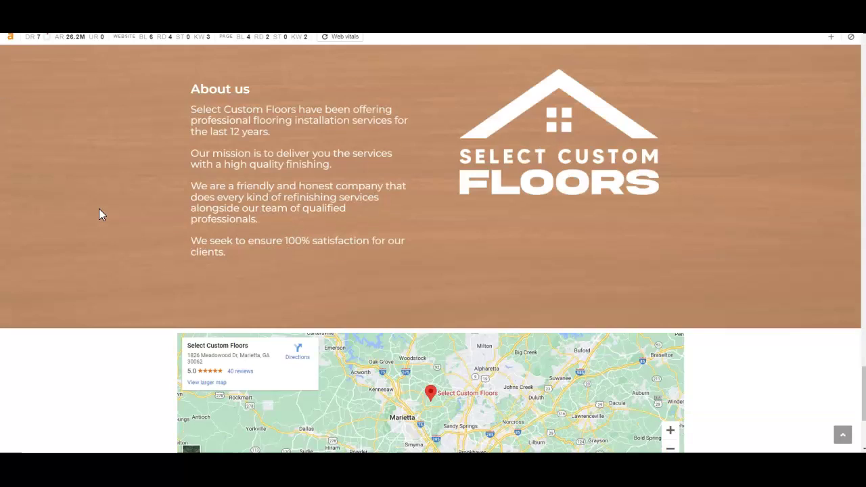
Review the homepage's customer advantages, quality badges, Staircase section and licensed-and-insured section.
scroll(103, 207, up, 6)
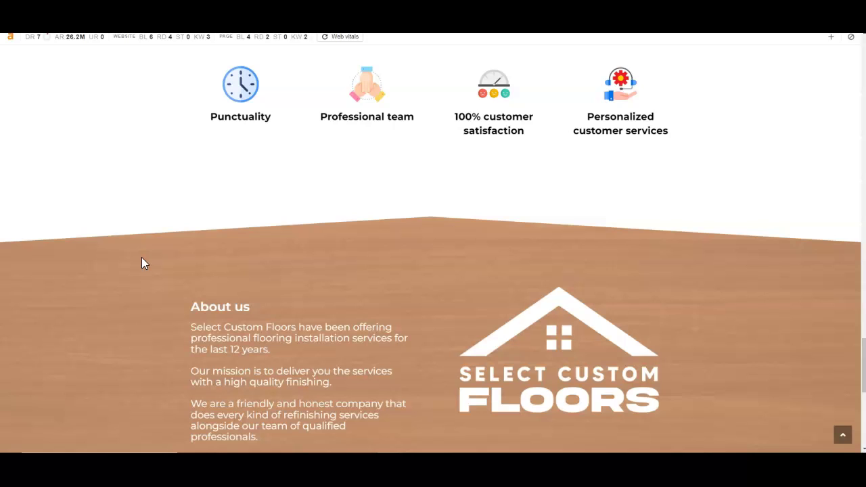
scroll(142, 259, up, 6)
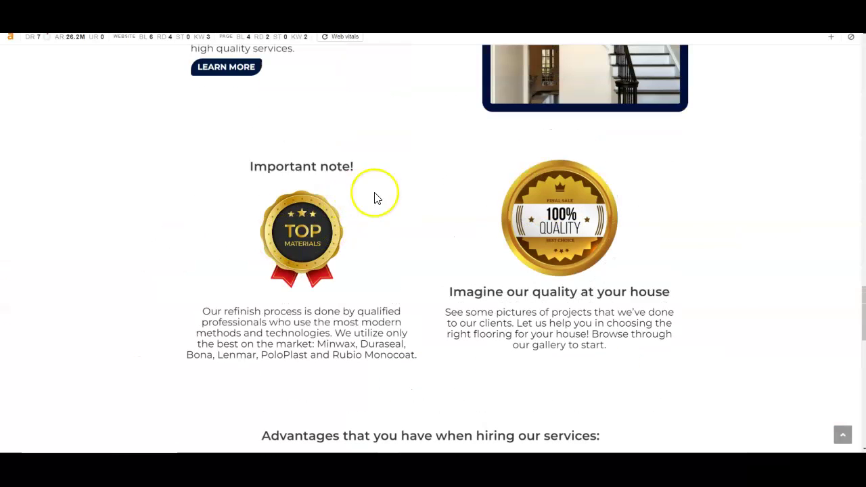
scroll(157, 265, up, 2)
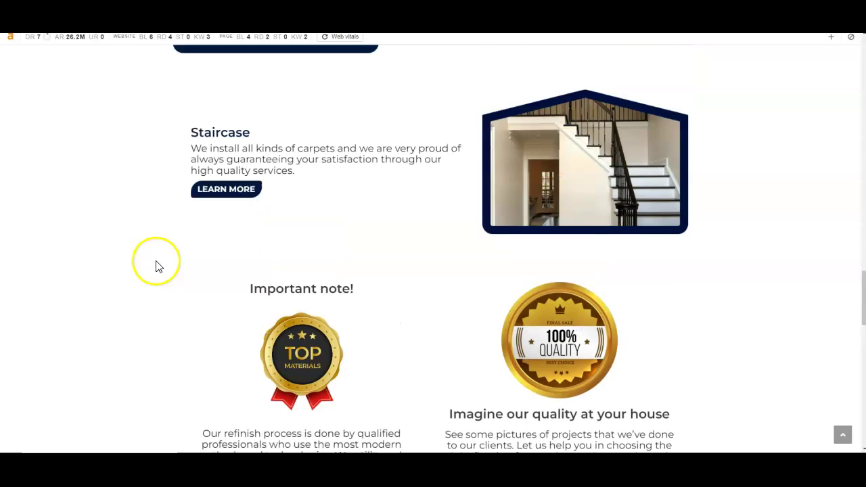
scroll(153, 268, down, 2)
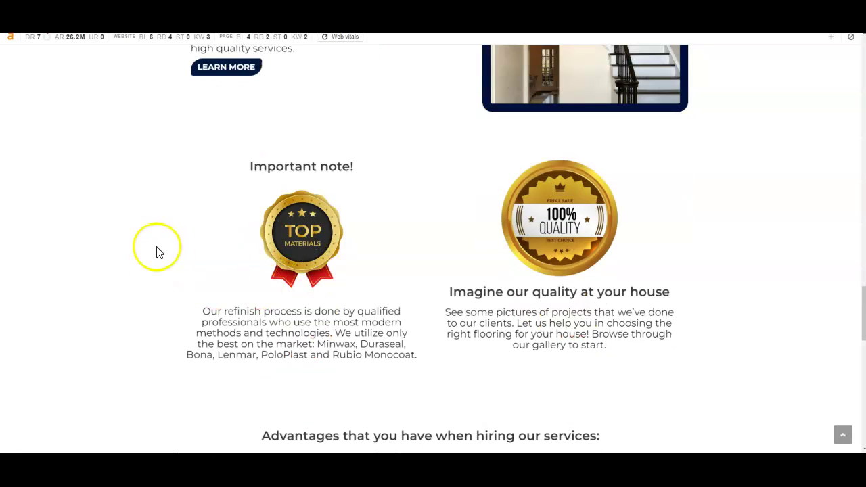
scroll(156, 254, up, 4)
scroll(155, 256, up, 6)
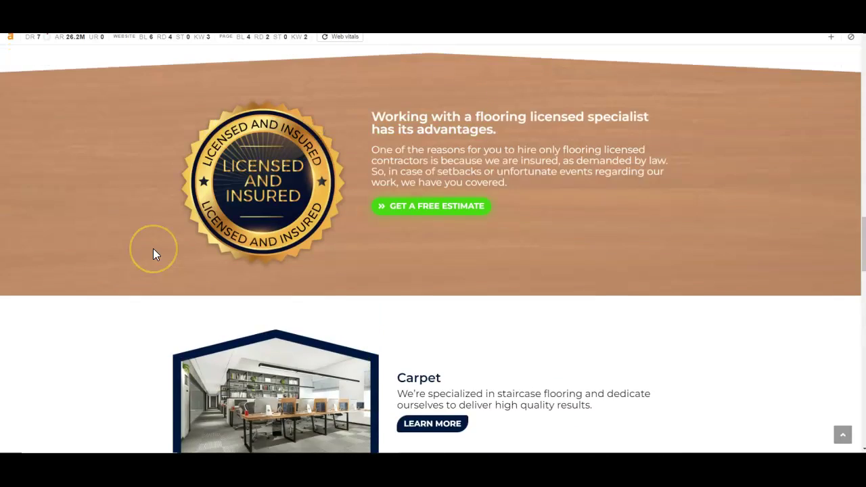
scroll(155, 253, up, 2)
scroll(155, 252, down, 2)
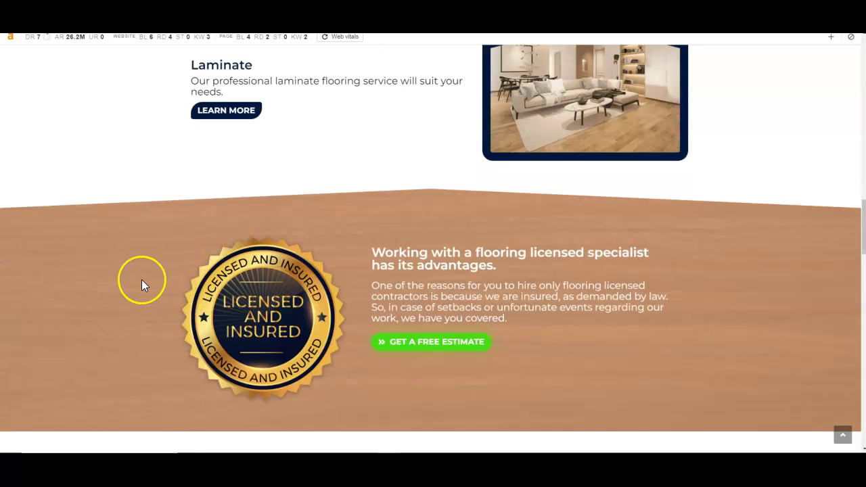
Review the flooring service descriptions, the five client reasons and the opening headline of the homepage.
scroll(142, 279, up, 4)
scroll(141, 279, up, 2)
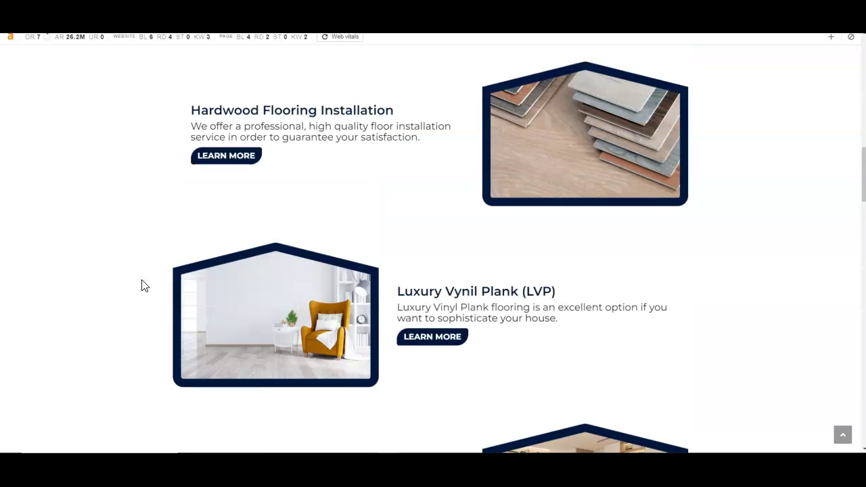
scroll(142, 286, up, 2)
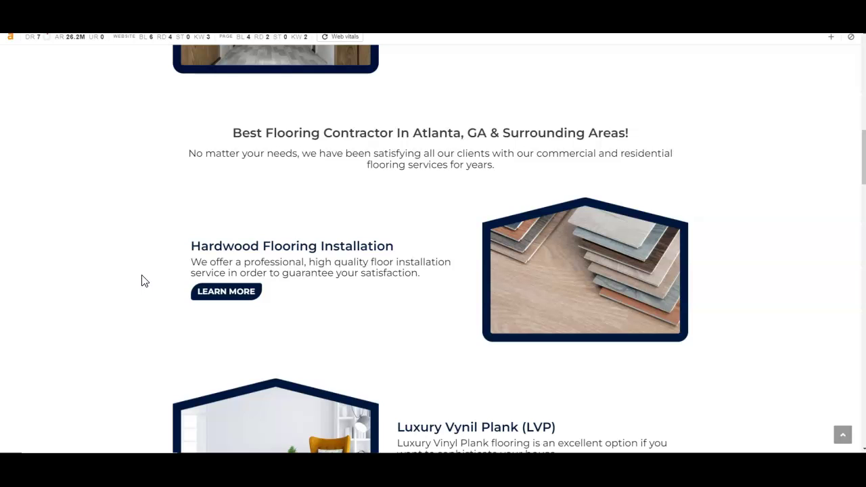
scroll(144, 281, up, 2)
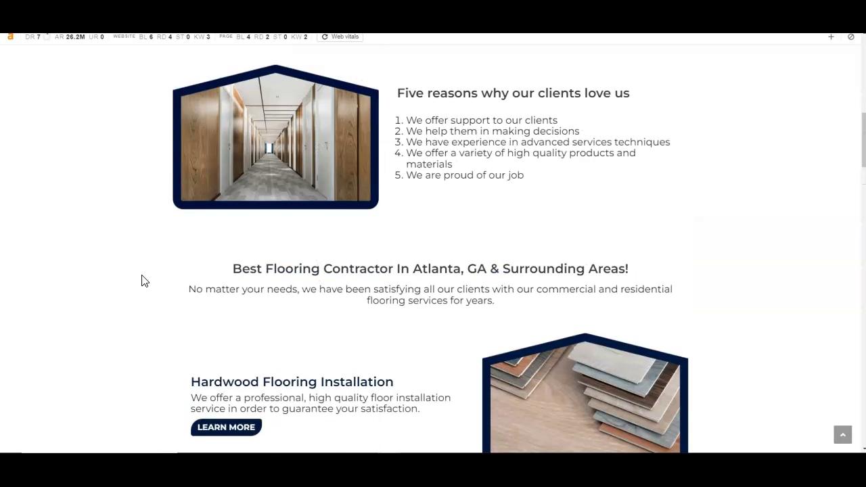
scroll(143, 280, up, 2)
scroll(142, 279, up, 6)
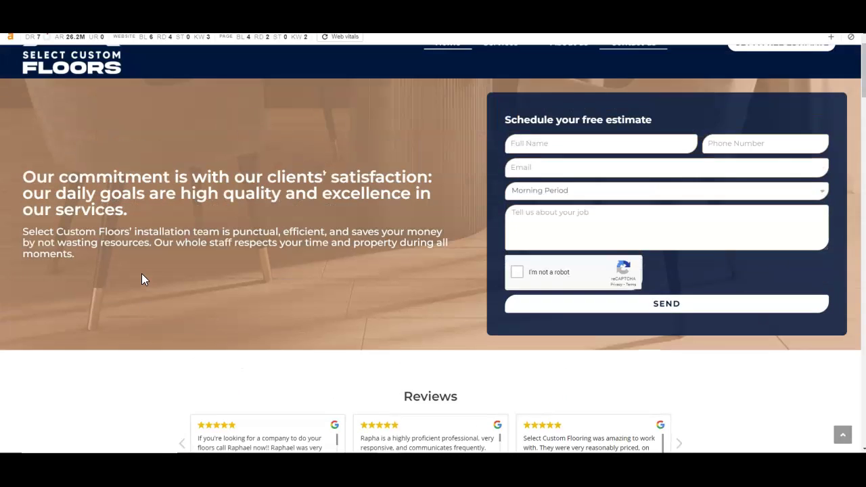
scroll(141, 278, up, 1)
click(141, 269)
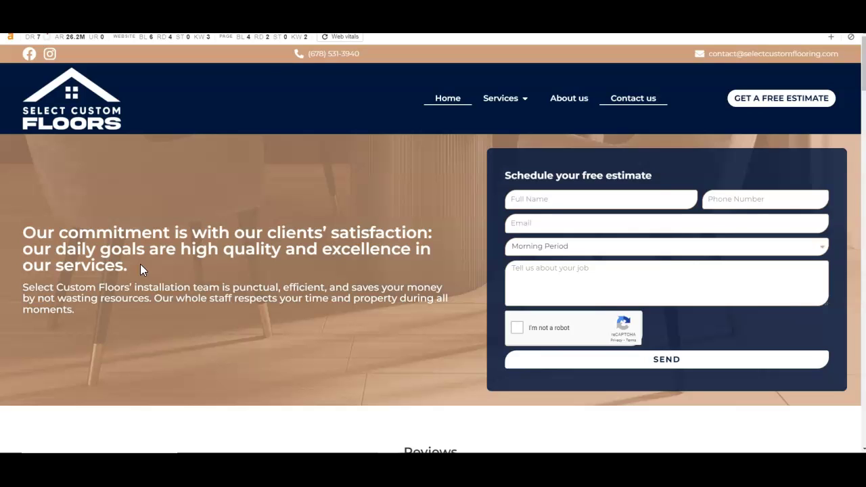
Examine the customer reviews and the Hardwood, Luxury Vinyl Plank and Laminate sections for their text content.
scroll(254, 320, down, 2)
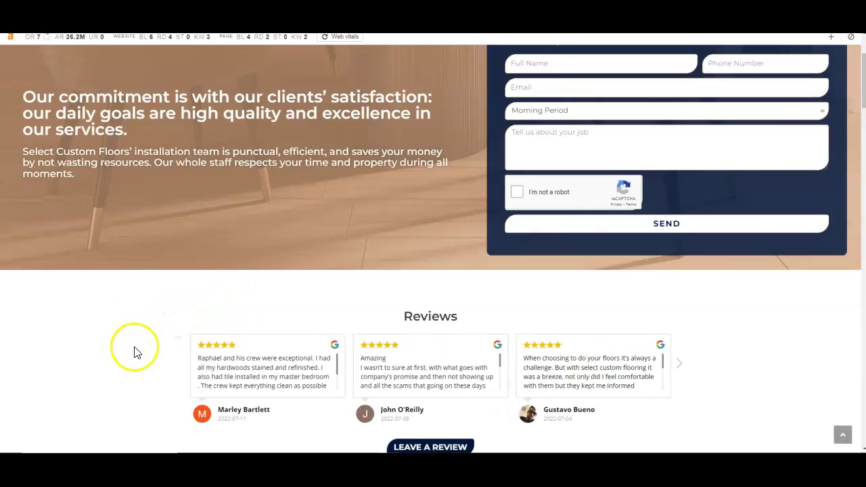
scroll(146, 331, down, 1)
scroll(147, 335, down, 7)
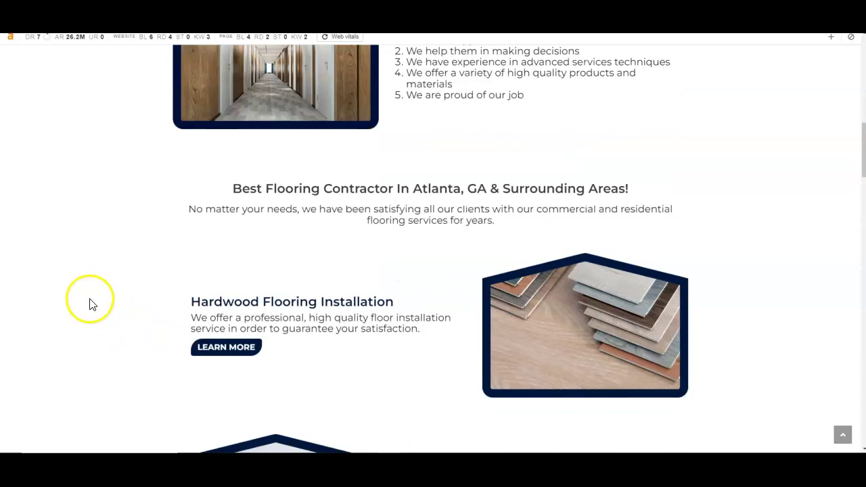
scroll(94, 300, down, 2)
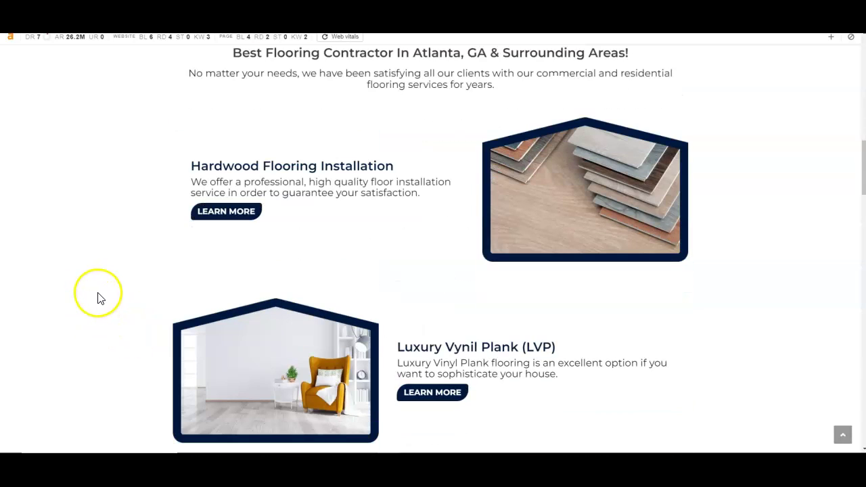
scroll(110, 298, down, 4)
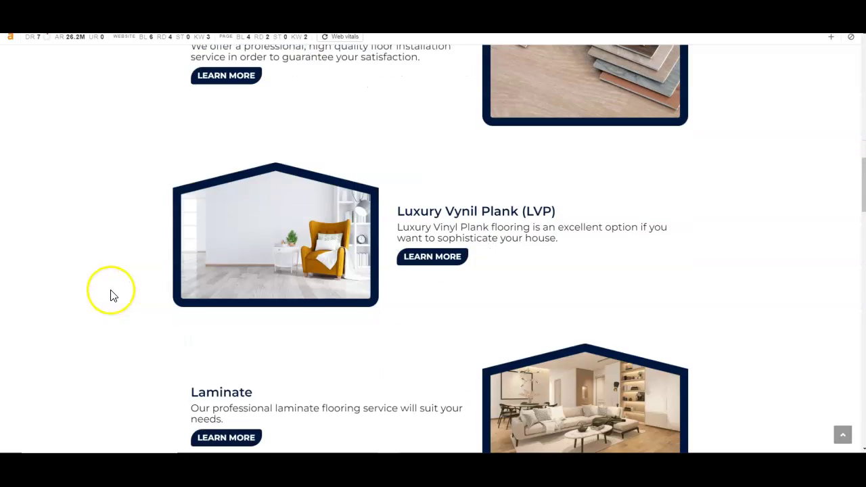
Highlight "Flooring Contractor In Atlanta, GA" in the heading above the services, and return to the start of the homepage.
scroll(110, 294, up, 6)
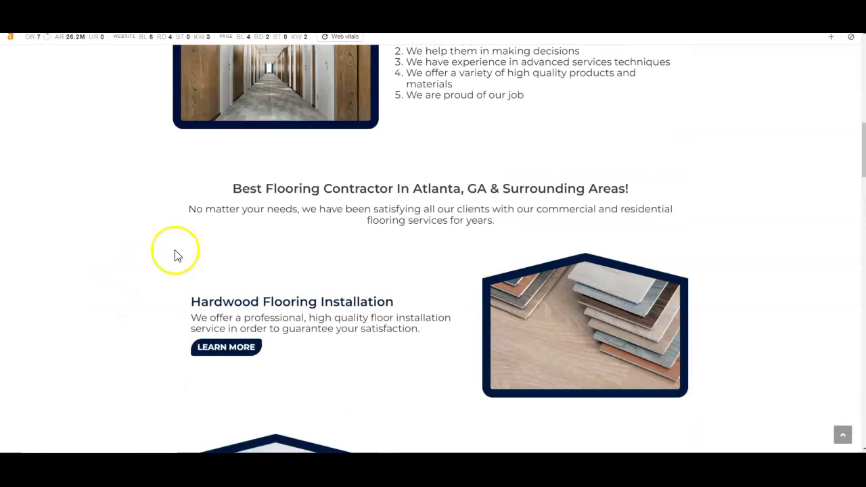
drag(265, 189, 488, 197)
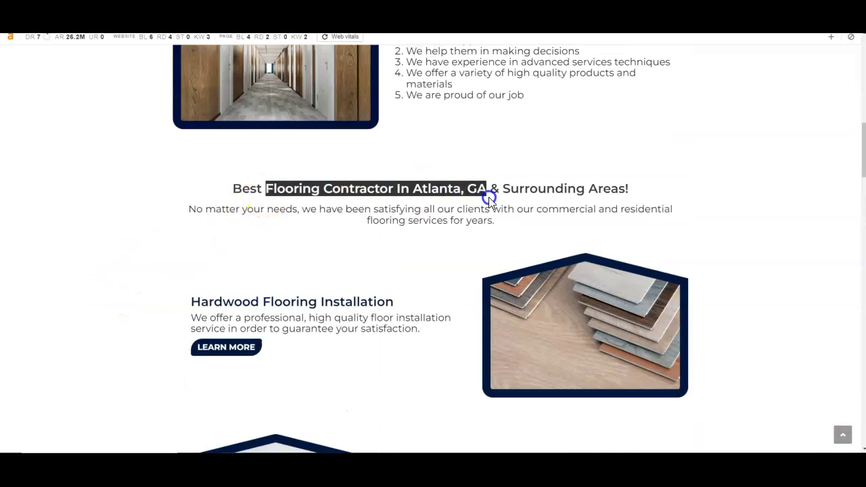
click(481, 199)
scroll(479, 200, up, 4)
scroll(477, 203, up, 6)
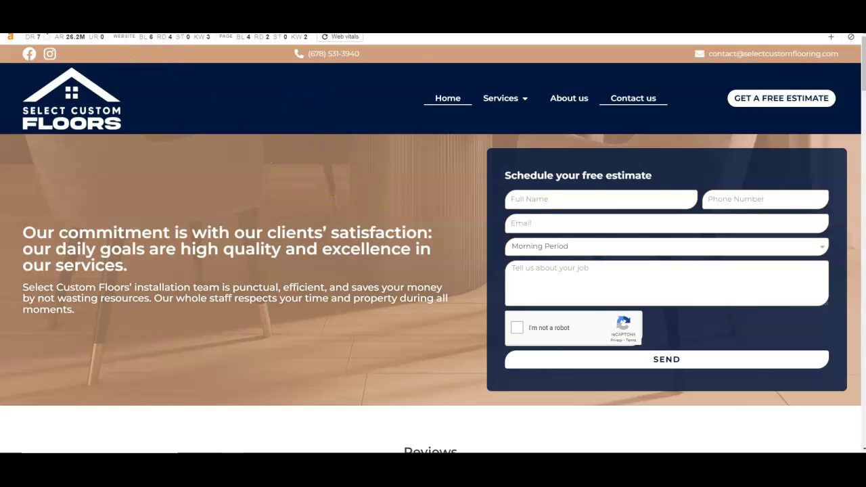
Review the Google results for "flooring contractor in marietta ga" and open the BCAL Flooring website.
key(alt+Left)
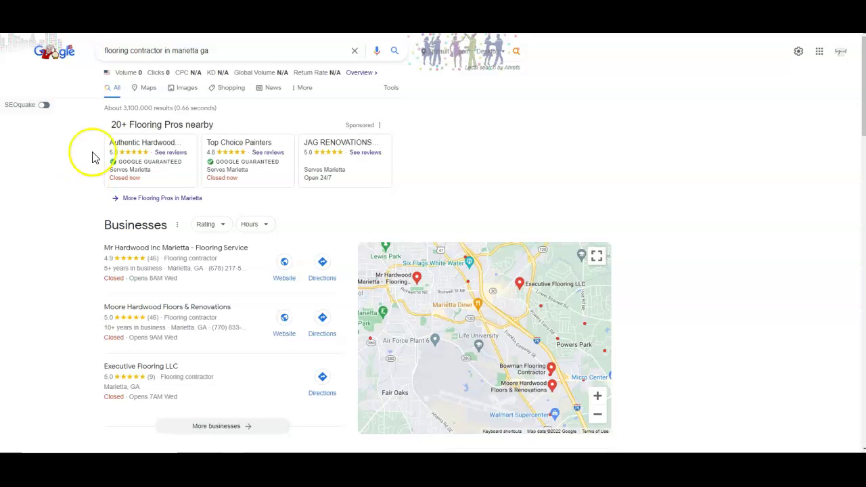
click(133, 52)
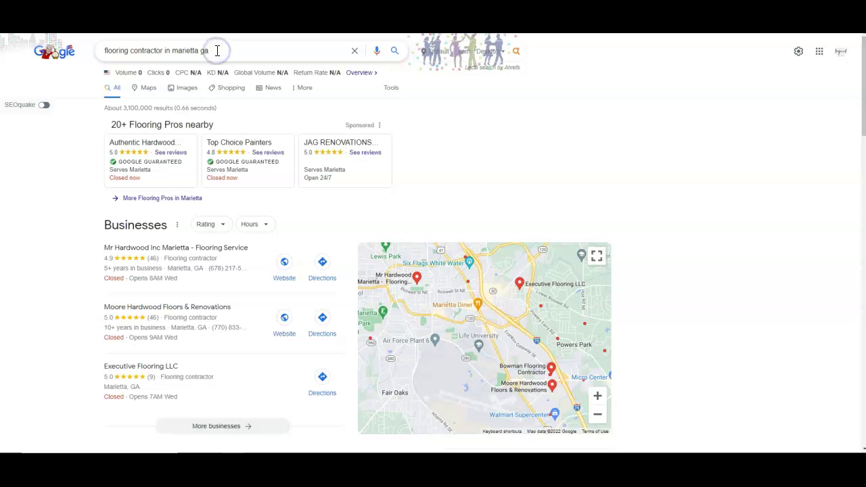
scroll(81, 237, down, 4)
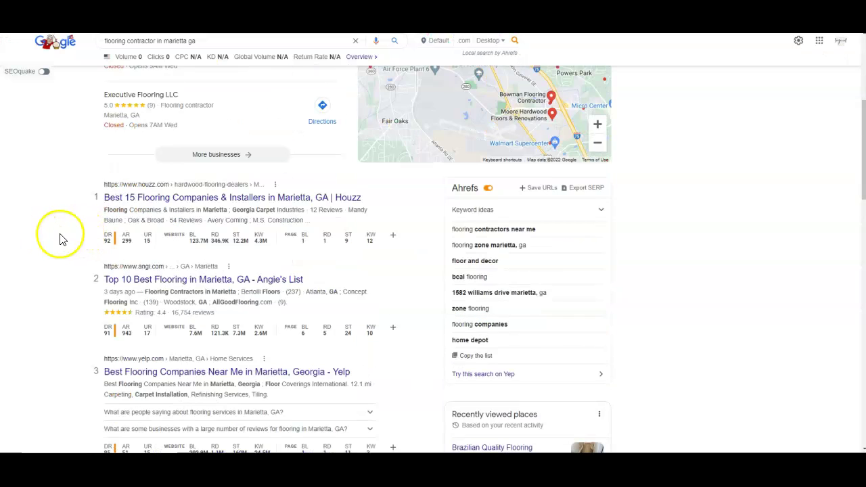
scroll(60, 239, down, 2)
scroll(245, 219, up, 2)
scroll(242, 228, down, 4)
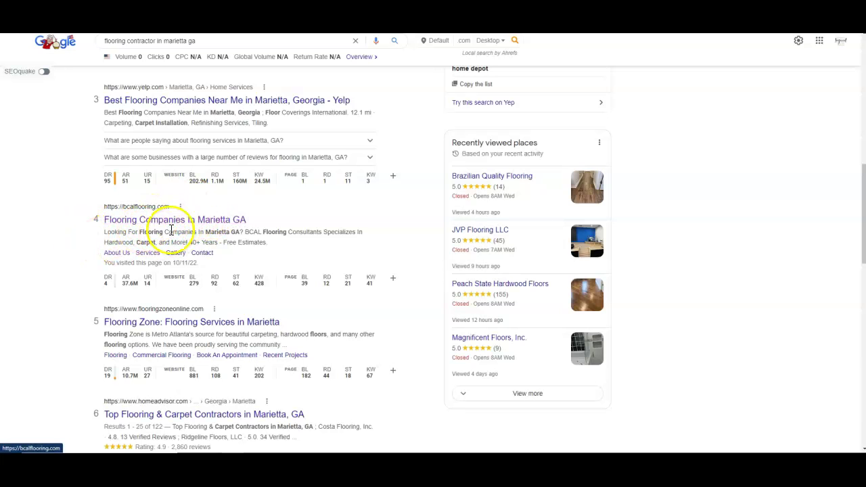
scroll(76, 240, up, 8)
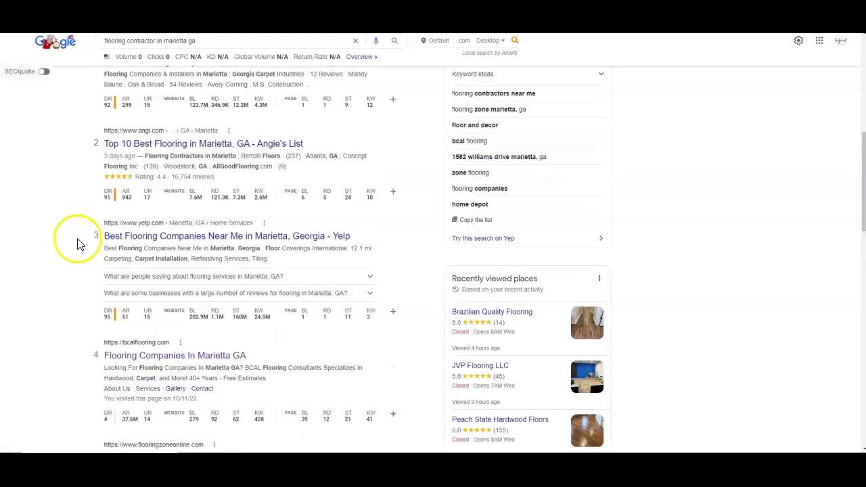
scroll(88, 233, down, 5)
scroll(203, 135, up, 5)
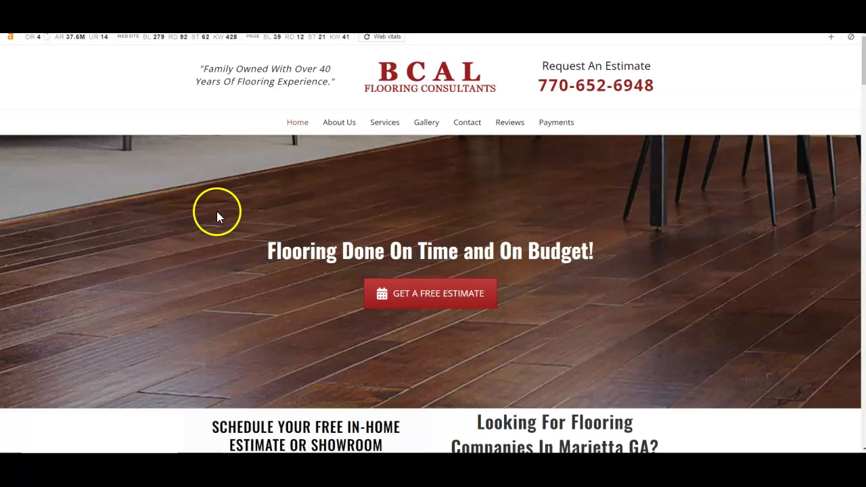
Review the BCAL Flooring homepage from its opening headline through the carpet, engineered wood and luxury vinyl service sections.
scroll(210, 222, down, 4)
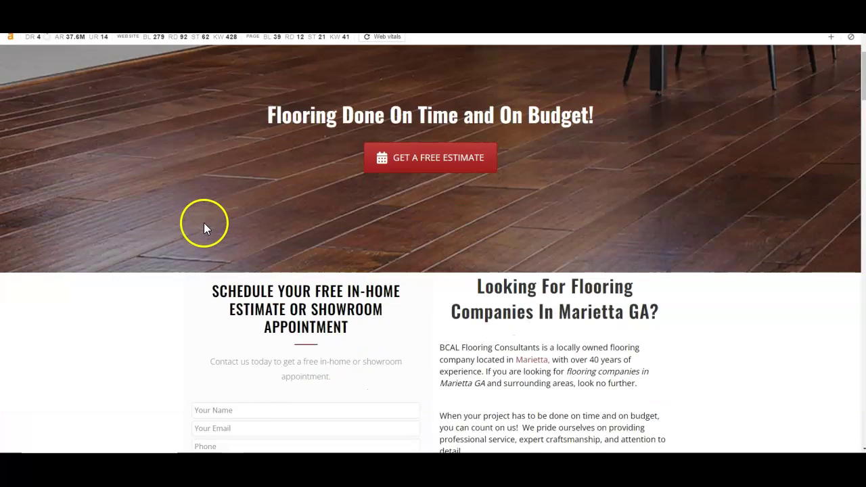
scroll(201, 227, down, 4)
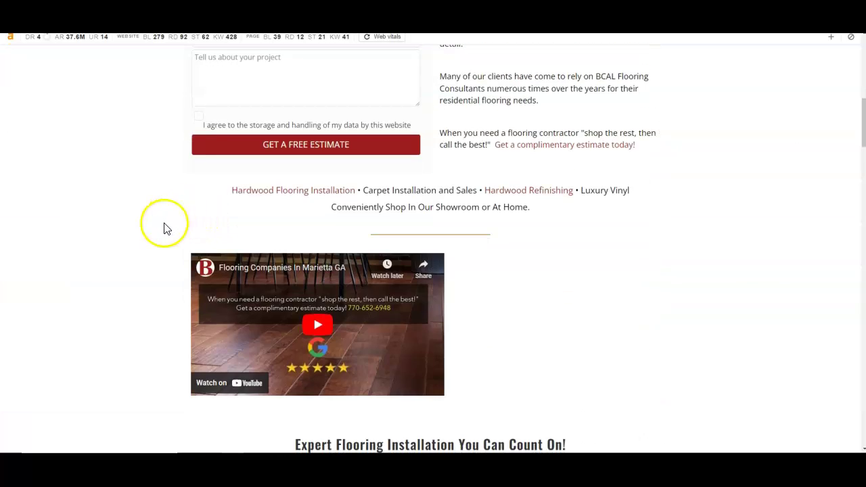
scroll(163, 234, down, 8)
scroll(144, 237, down, 10)
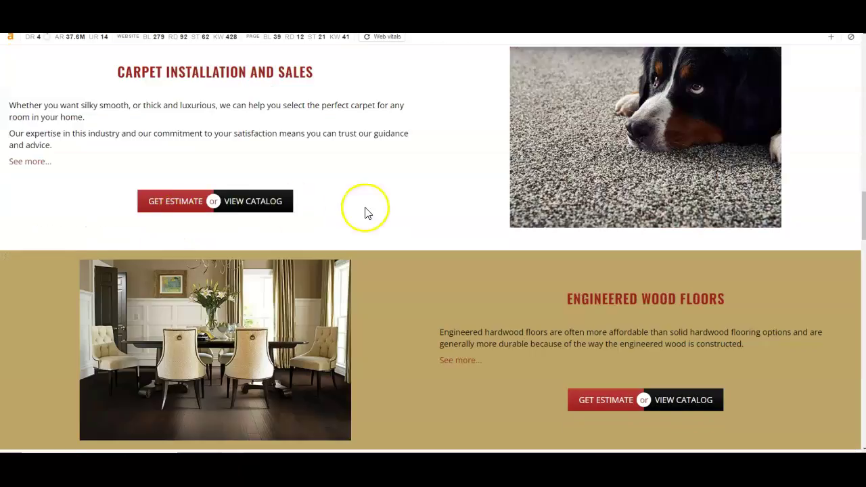
scroll(378, 228, down, 12)
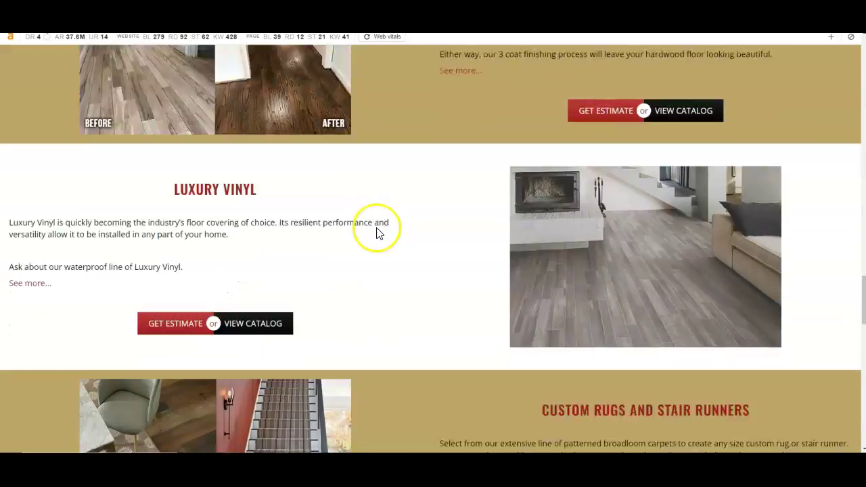
scroll(375, 229, up, 12)
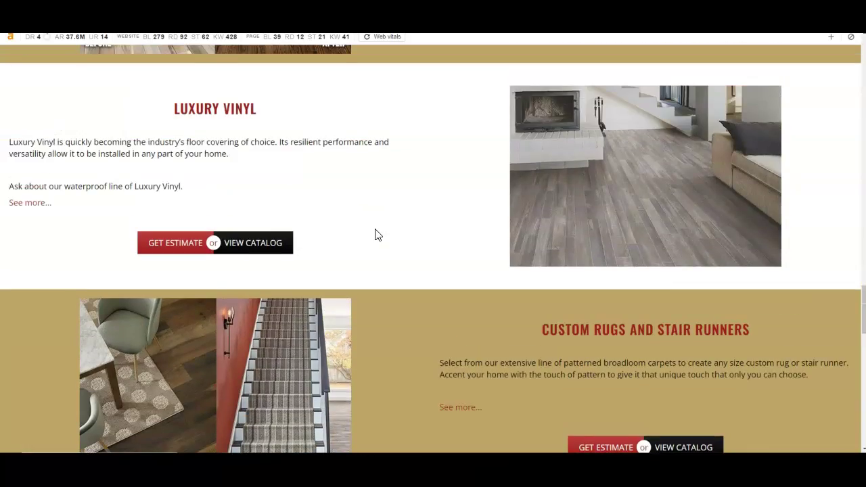
scroll(377, 237, up, 6)
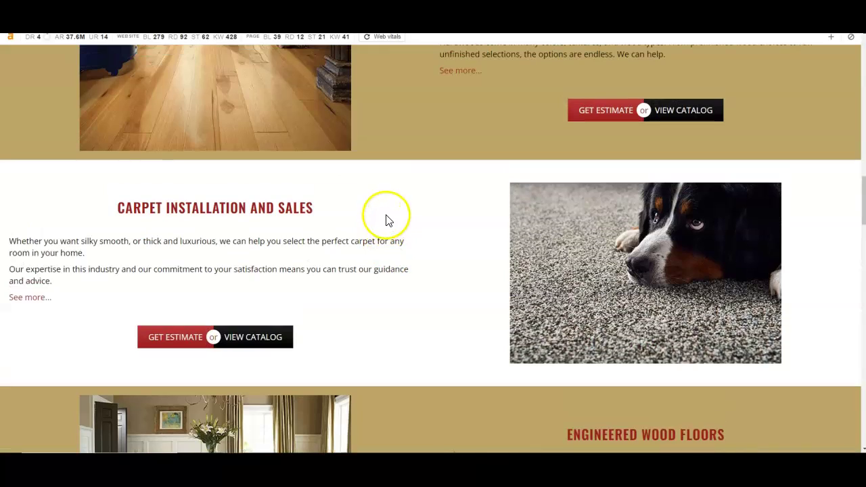
scroll(389, 220, up, 6)
scroll(389, 220, up, 10)
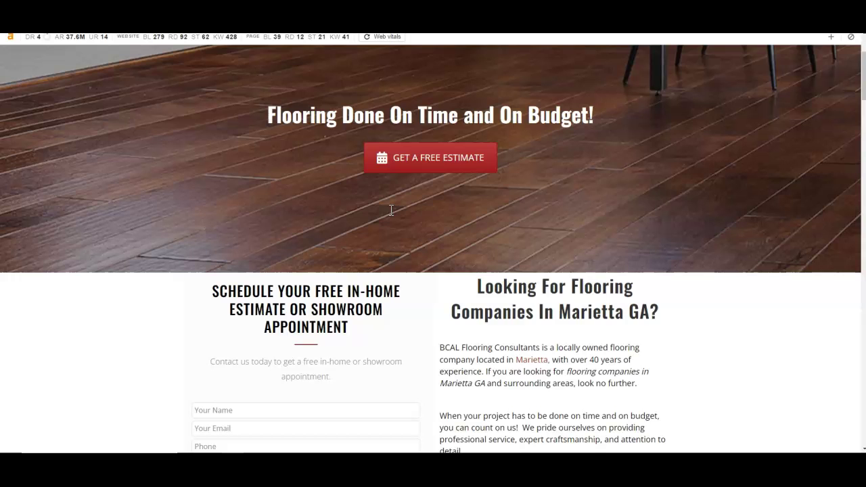
Highlight "Flooring Companies In Marietta GA" in the homepage heading and introductory paragraph, and check the content below.
drag(572, 287, 653, 312)
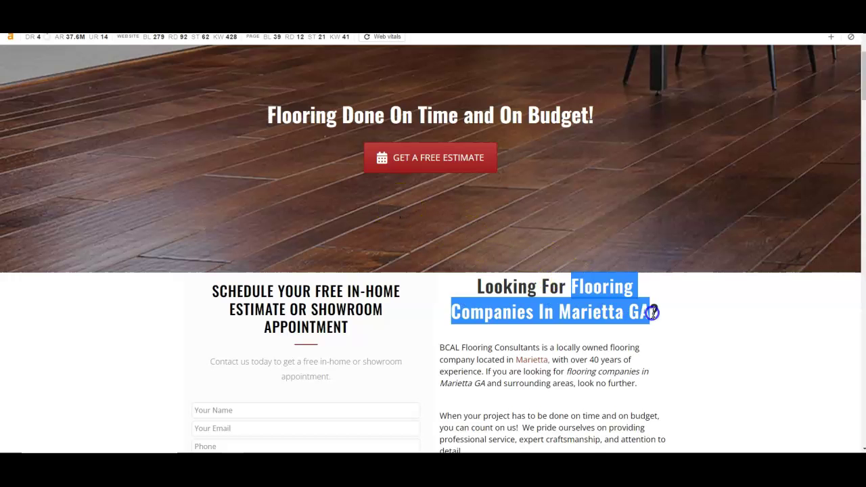
click(695, 332)
scroll(694, 335, down, 2)
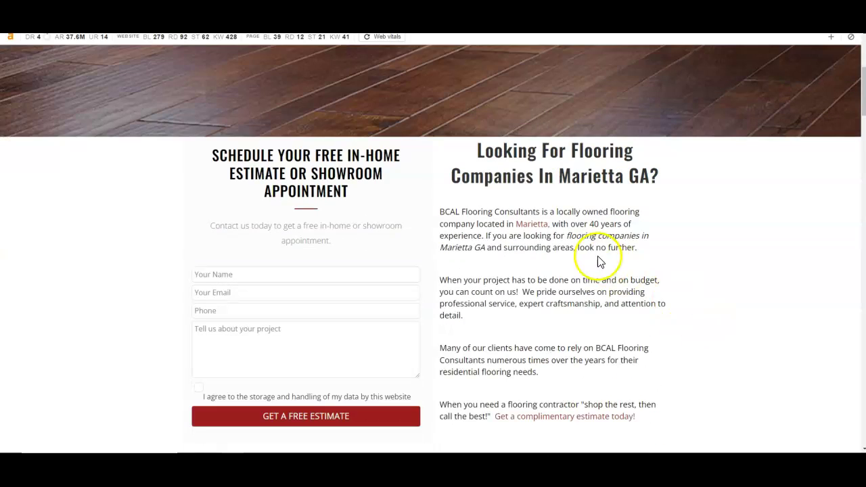
drag(567, 236, 487, 249)
click(659, 296)
scroll(728, 325, down, 5)
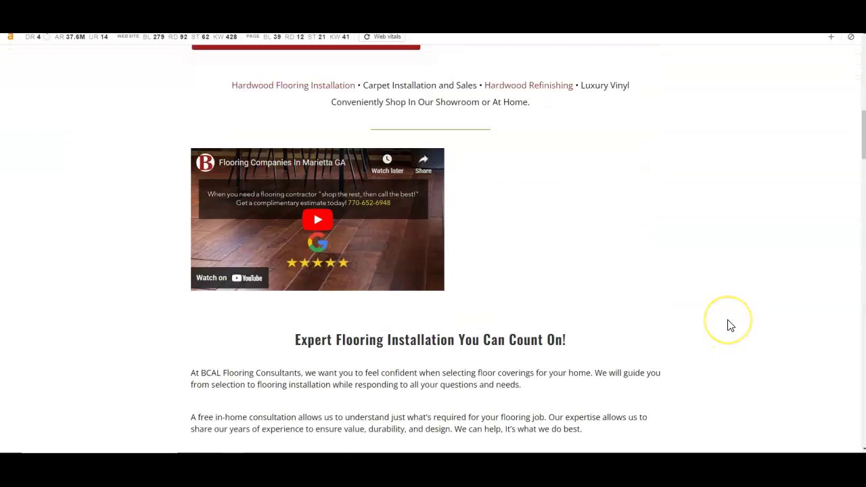
scroll(728, 323, up, 8)
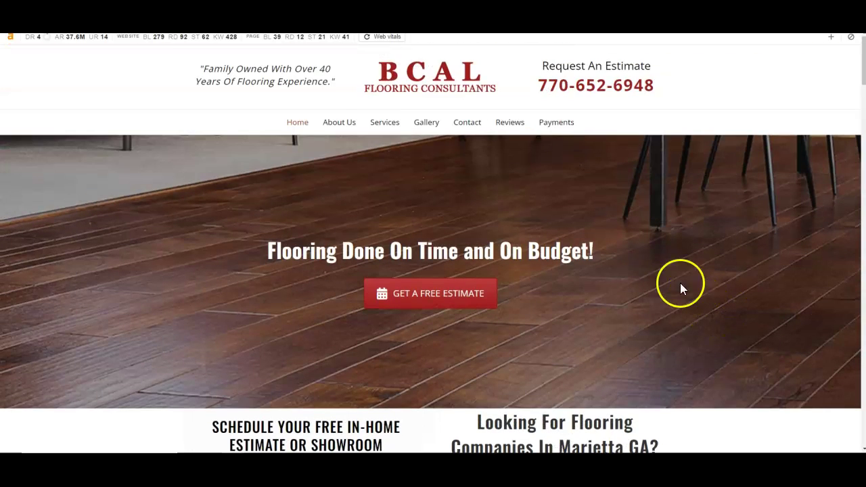
Open the BCAL About Us page, look over the listed services, and open the Hardwood Flooring service page.
click(353, 128)
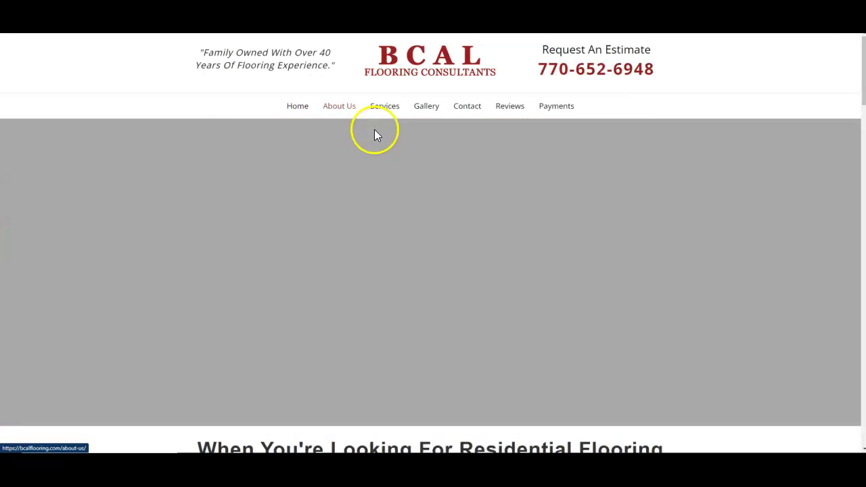
mouse_move(391, 114)
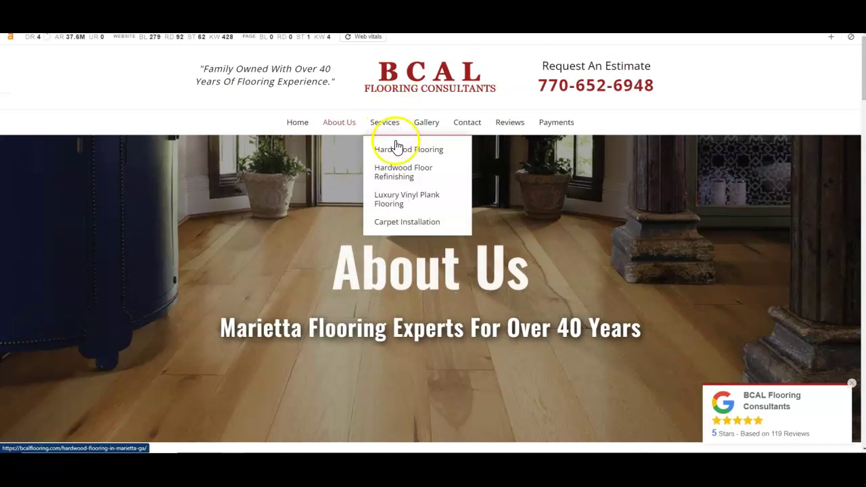
mouse_move(419, 155)
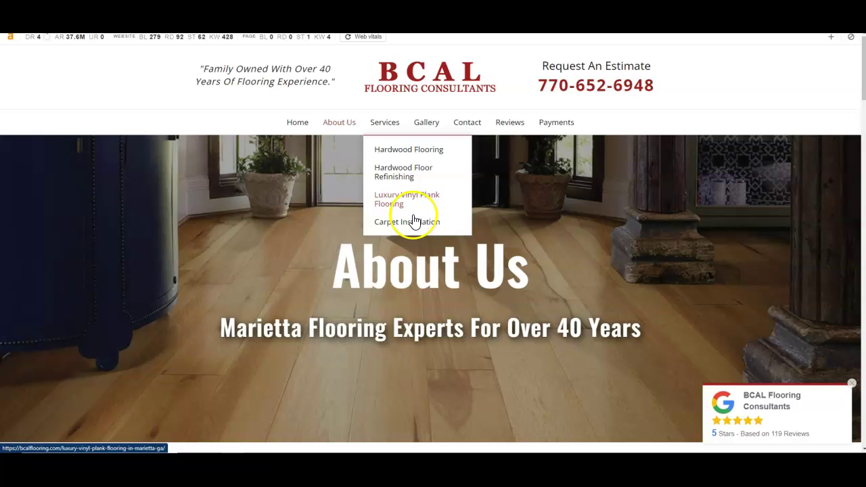
click(410, 151)
Examine the headline, hardwood flooring options and care text of the Hardwood Flooring In Marietta GA page.
scroll(168, 231, down, 2)
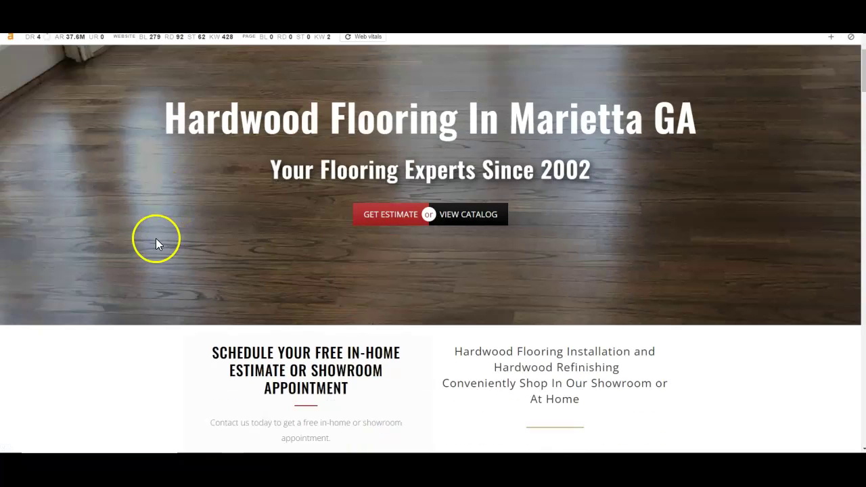
scroll(156, 238, down, 5)
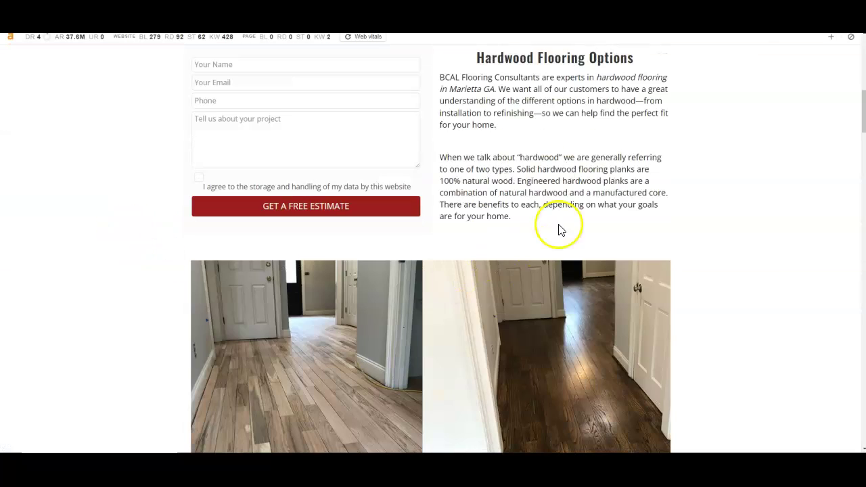
scroll(526, 251, down, 10)
scroll(362, 246, down, 10)
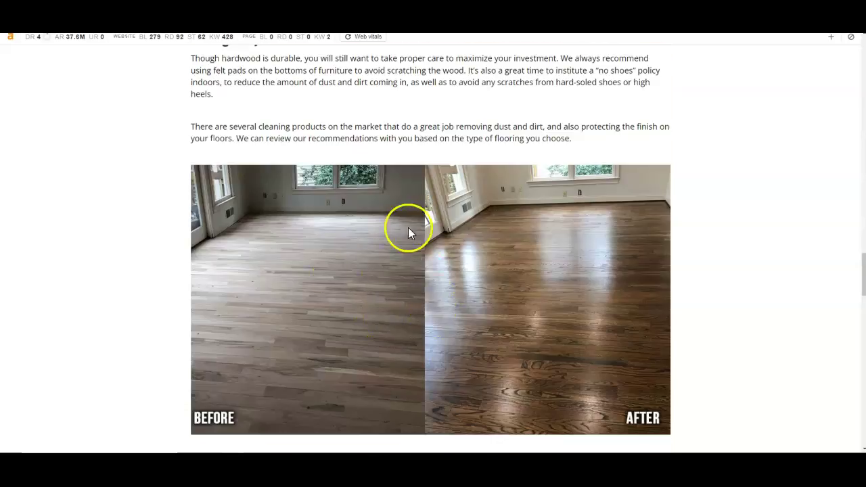
scroll(408, 228, up, 20)
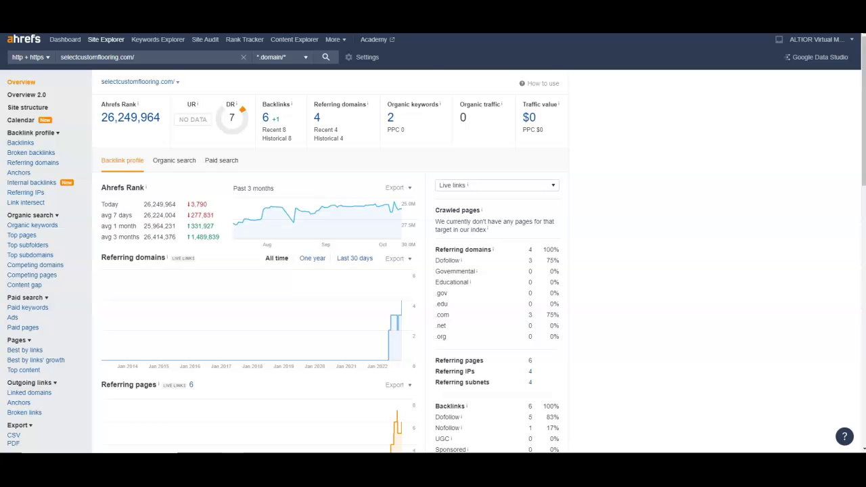
Return to the Google results for "flooring contractor in marietta ga" and examine the map businesses and the top organic listings.
click(467, 14)
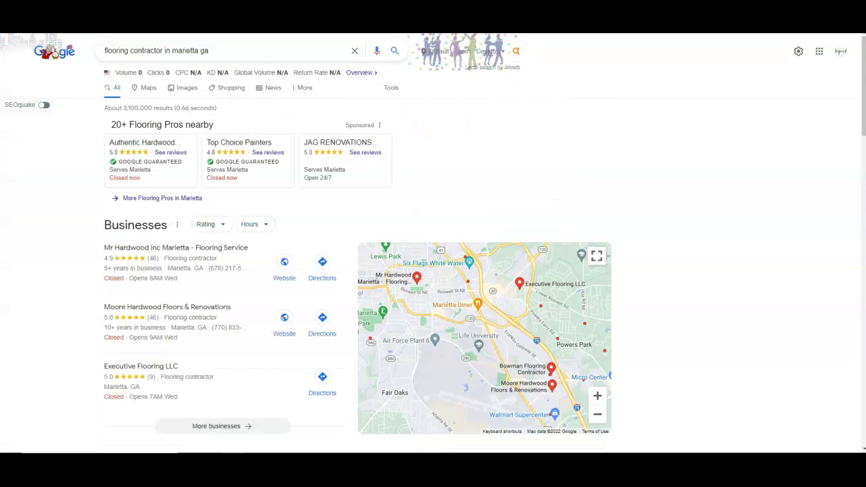
scroll(38, 222, down, 3)
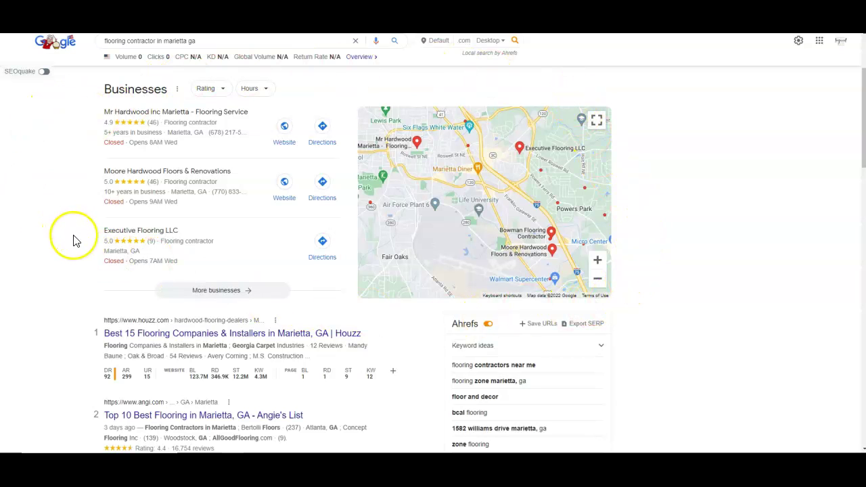
scroll(85, 243, up, 2)
scroll(85, 243, down, 4)
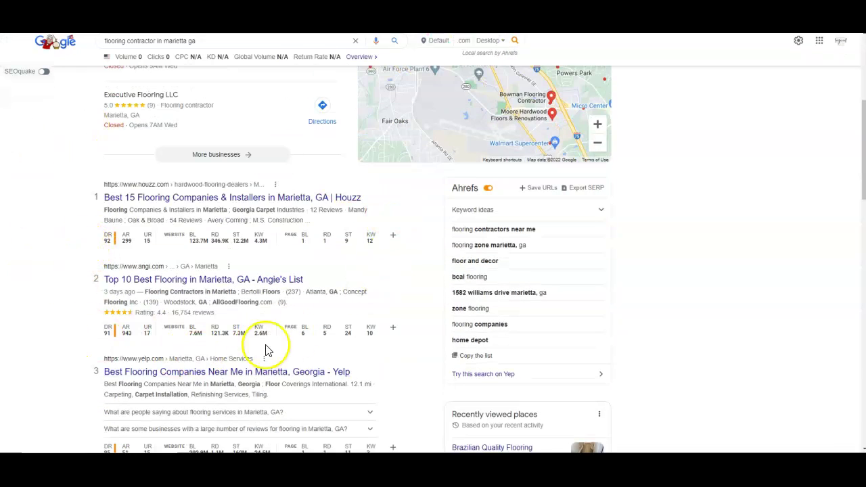
scroll(47, 336, down, 2)
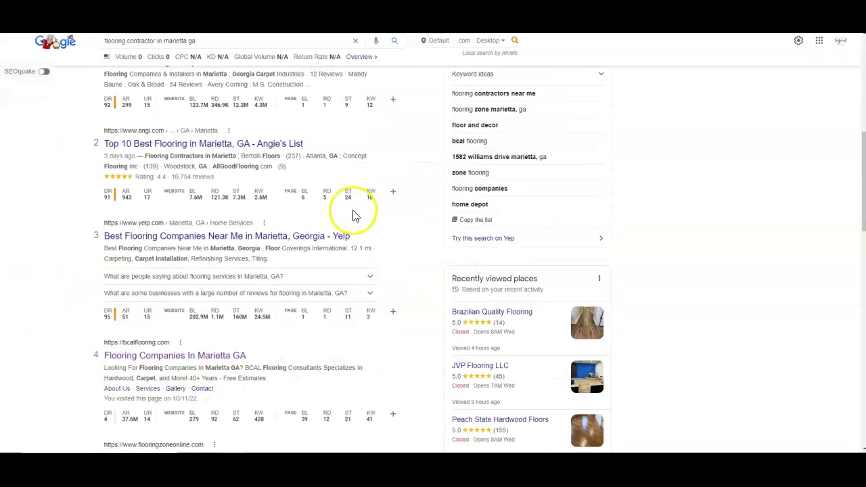
scroll(408, 212, up, 2)
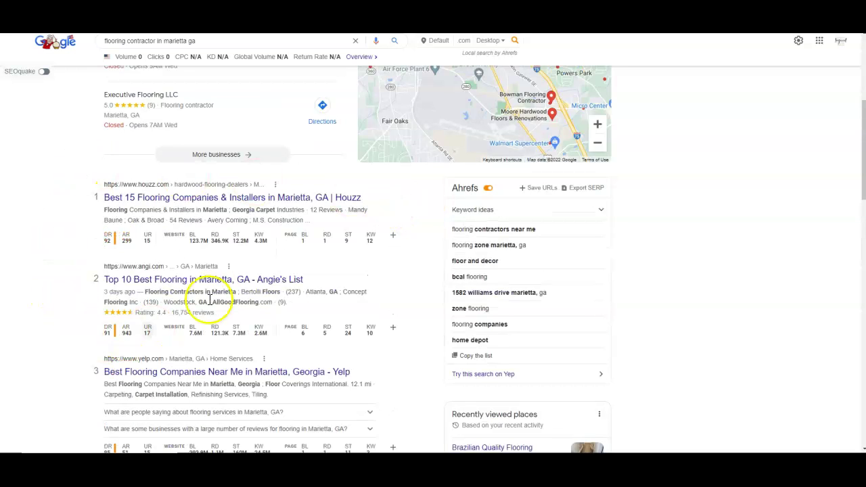
scroll(142, 277, up, 4)
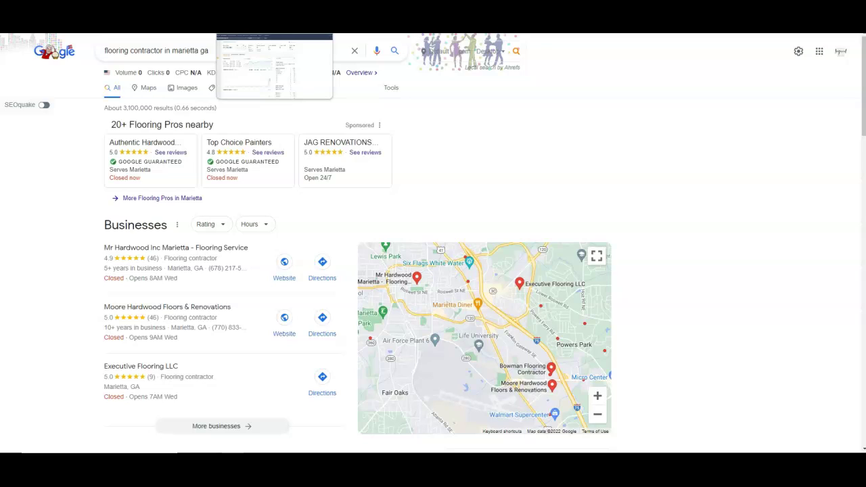
Switch to the Ahrefs overview of selectcustomflooring.com and check its referring domains.
click(244, 10)
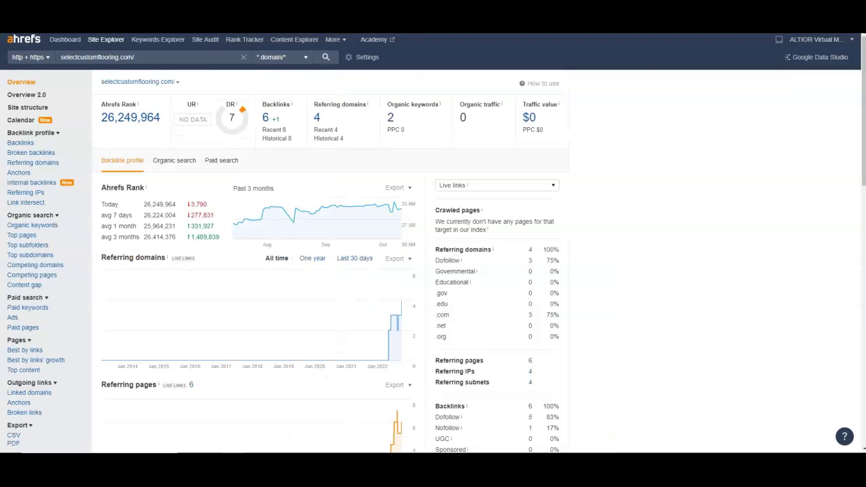
click(319, 121)
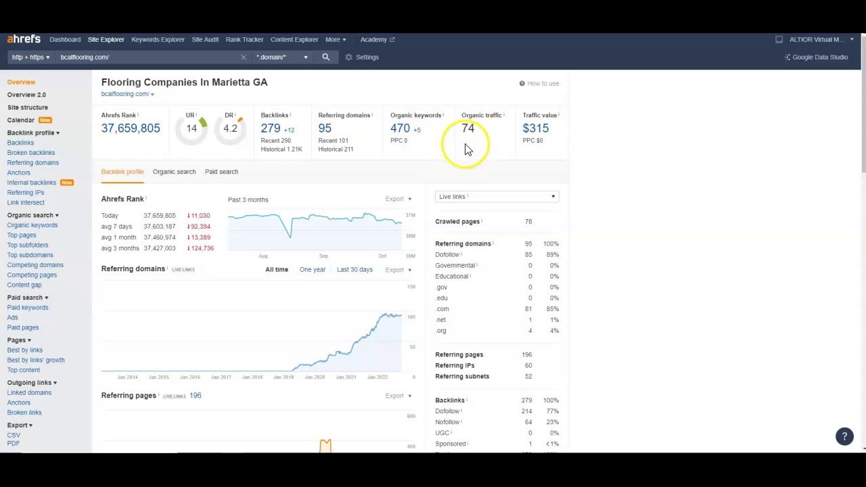
Open the organic keywords report for bcalflooring.com and select the keyword "hardwood floor refinishing marietta ga".
click(399, 131)
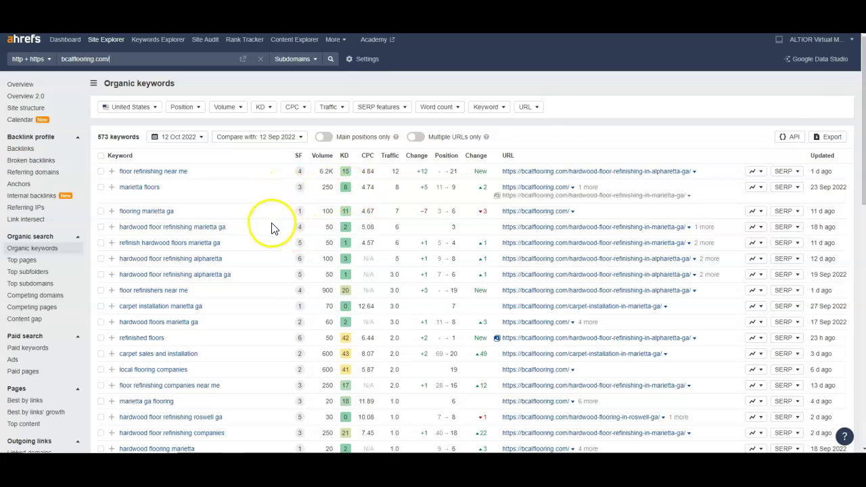
scroll(271, 229, down, 2)
scroll(272, 229, up, 2)
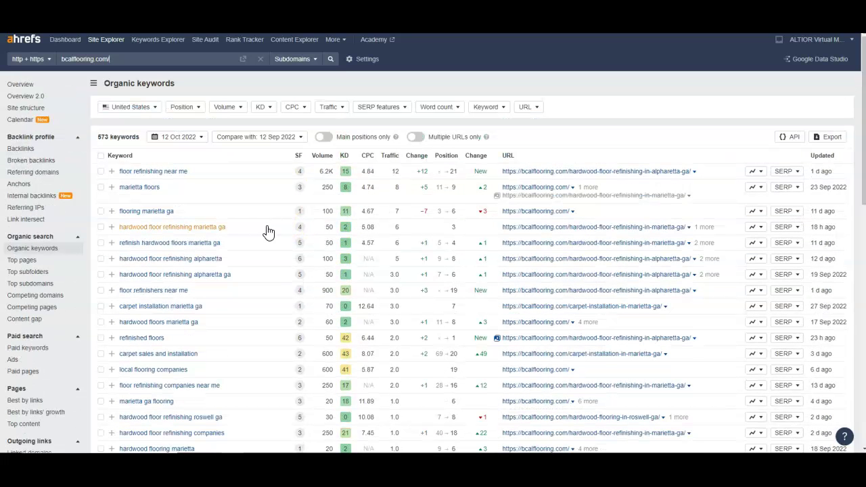
click(179, 230)
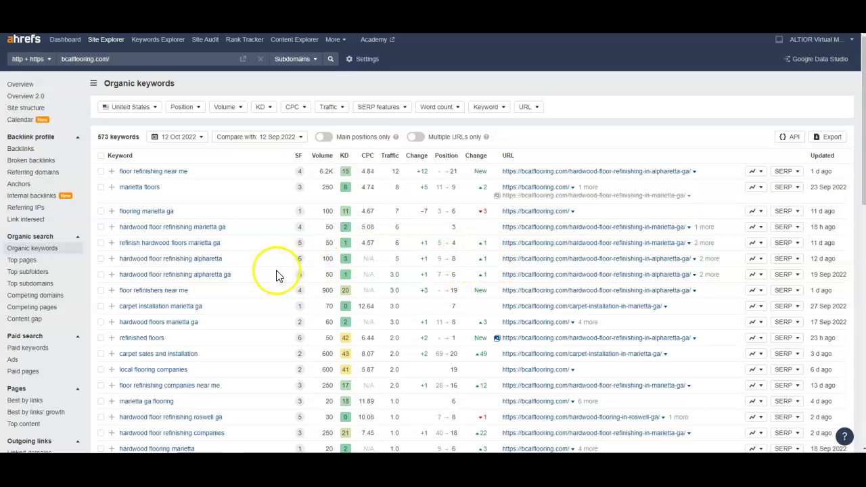
Examine the bcalflooring.com organic keywords for their search volumes and the location-specific pages that rank for them.
scroll(278, 272, down, 1)
scroll(277, 272, down, 2)
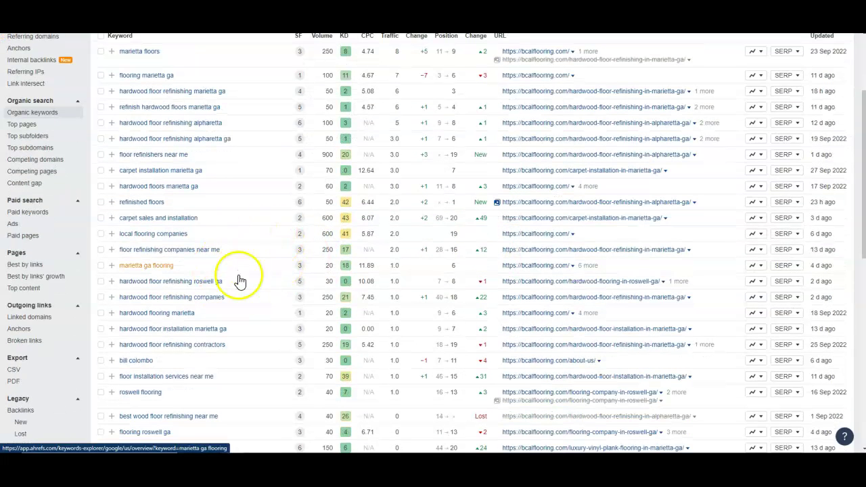
scroll(238, 281, down, 2)
drag(334, 82, 332, 144)
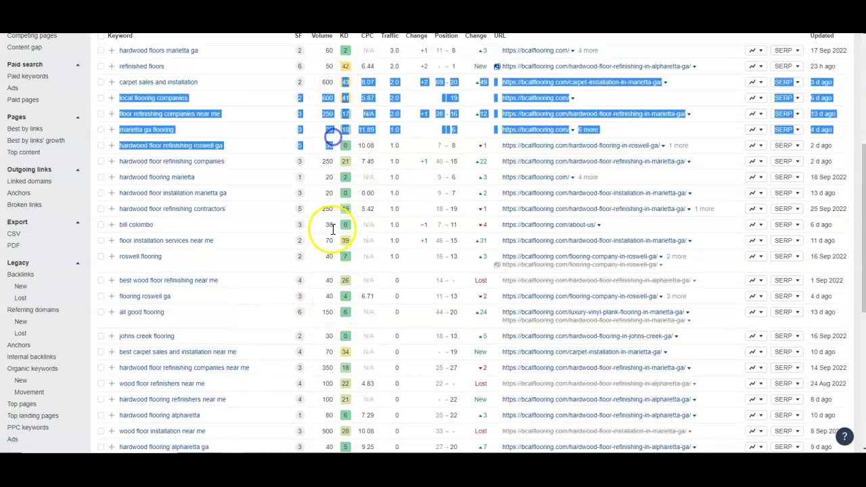
click(318, 352)
scroll(297, 274, down, 5)
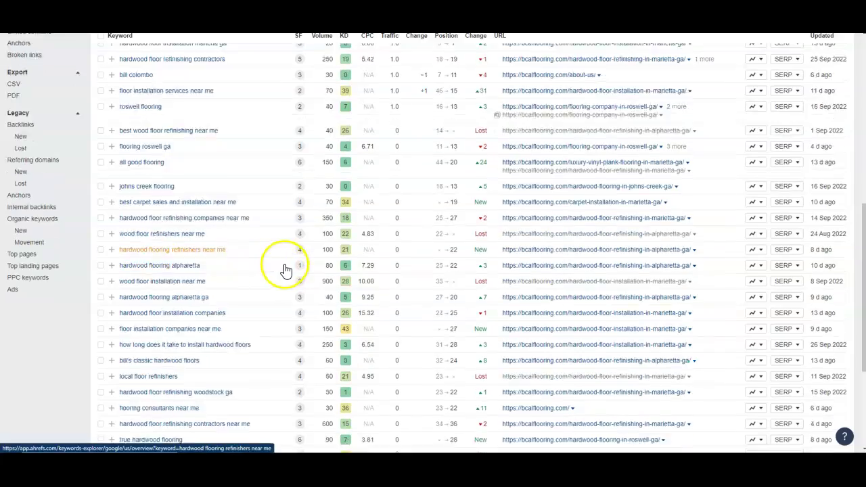
scroll(289, 271, up, 10)
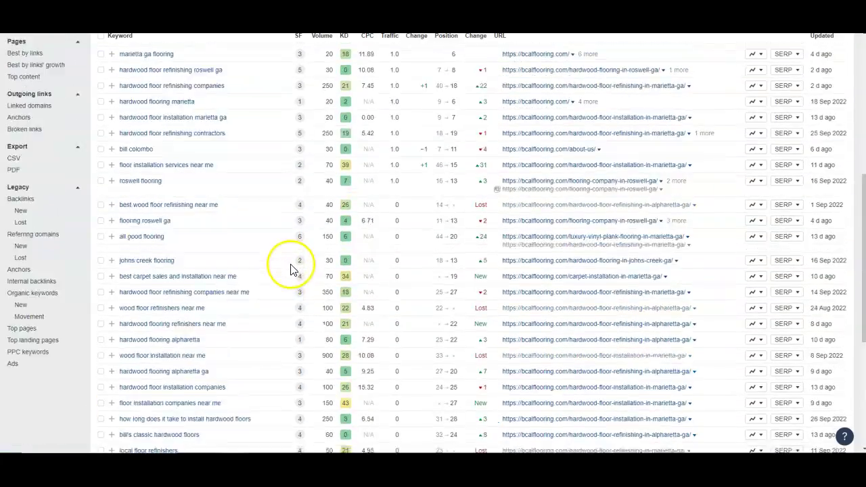